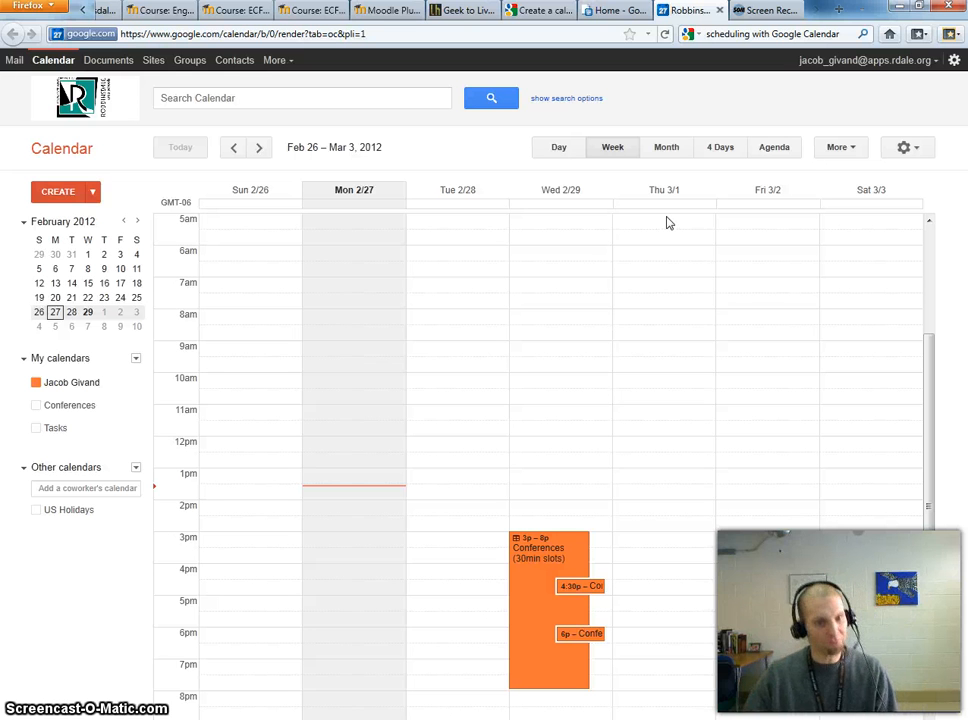
# - Create 'Conference Slots' as 30-minute appointment slots at 4pm on Thursday March 1, and open its details
pyautogui.click(671, 200)
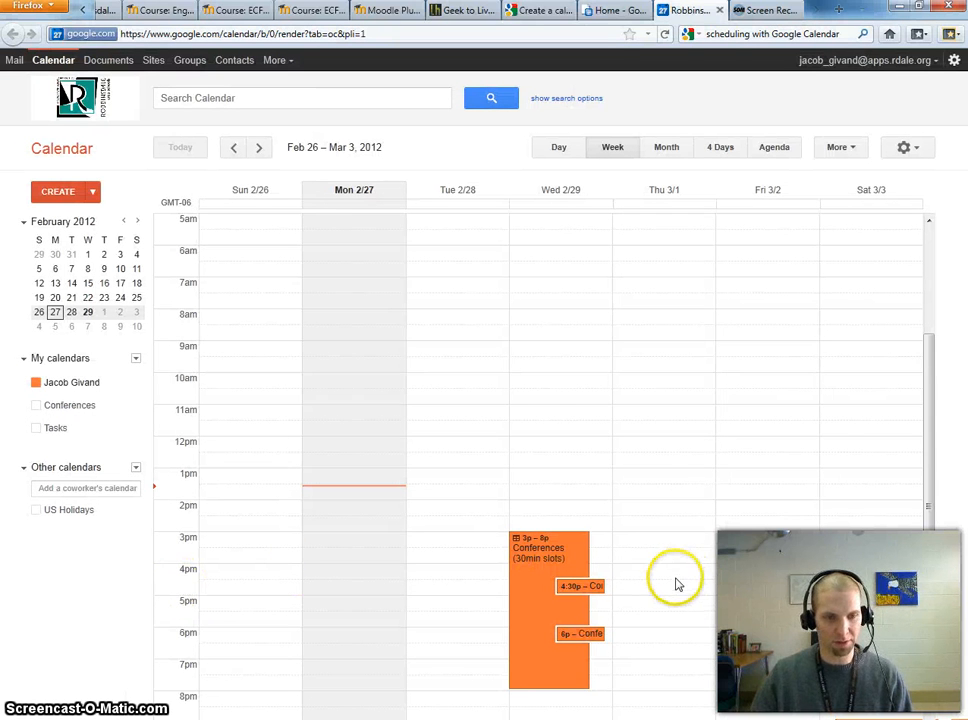
pyautogui.click(677, 578)
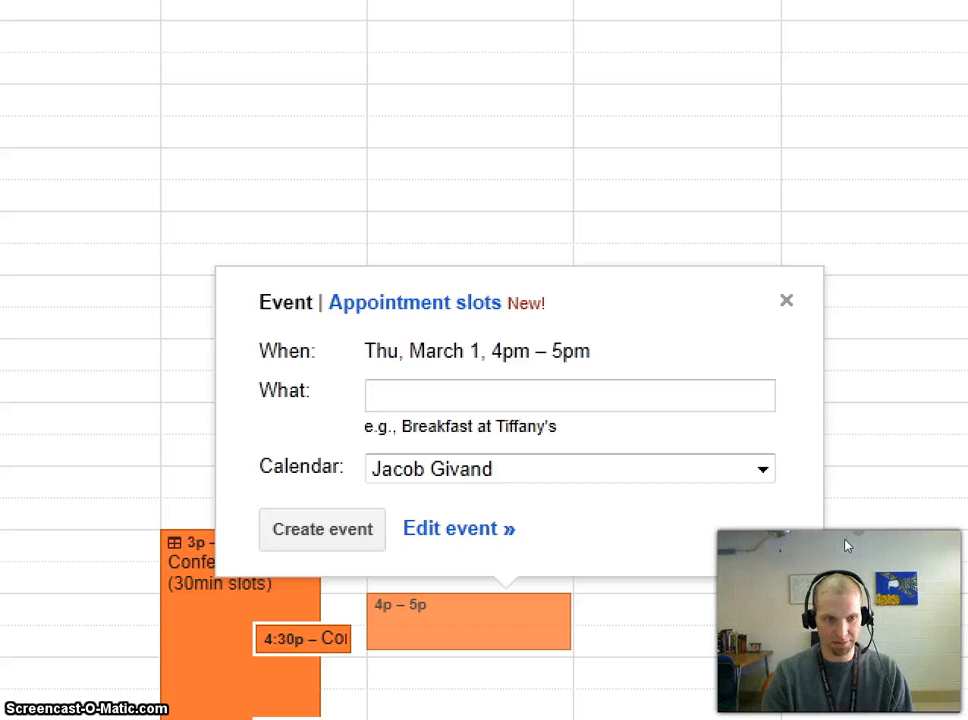
pyautogui.write('Conferen')
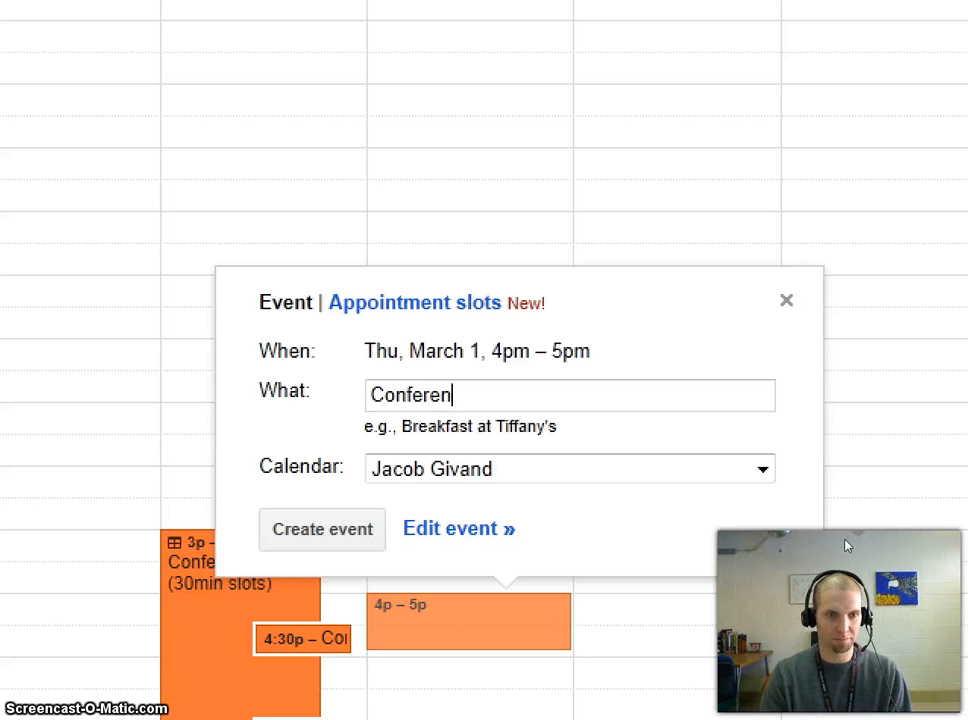
pyautogui.write('ce Slots')
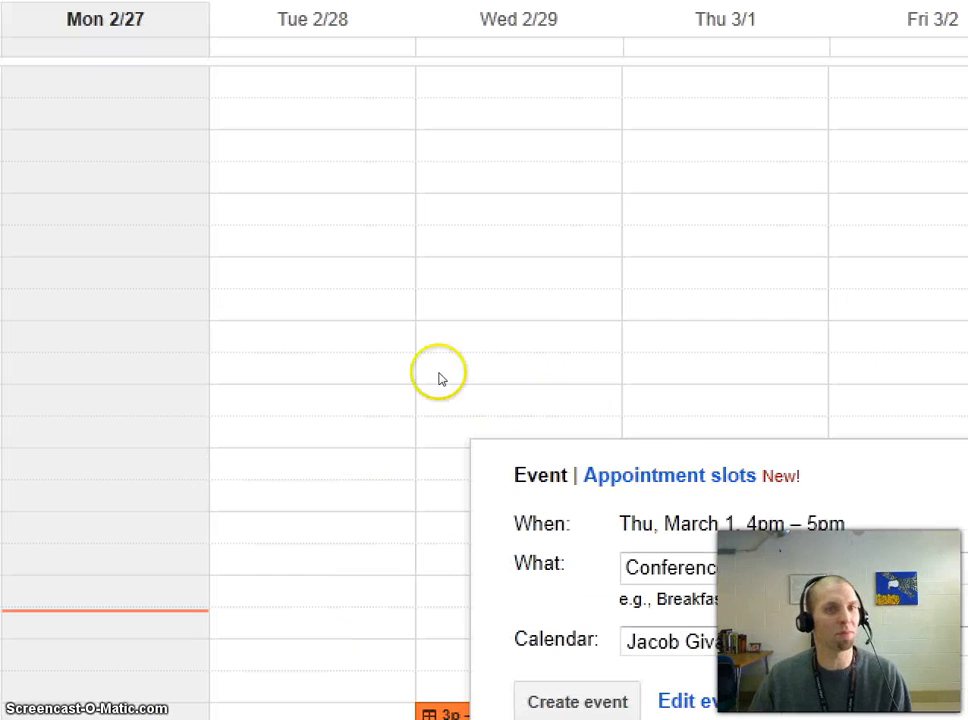
pyautogui.click(648, 474)
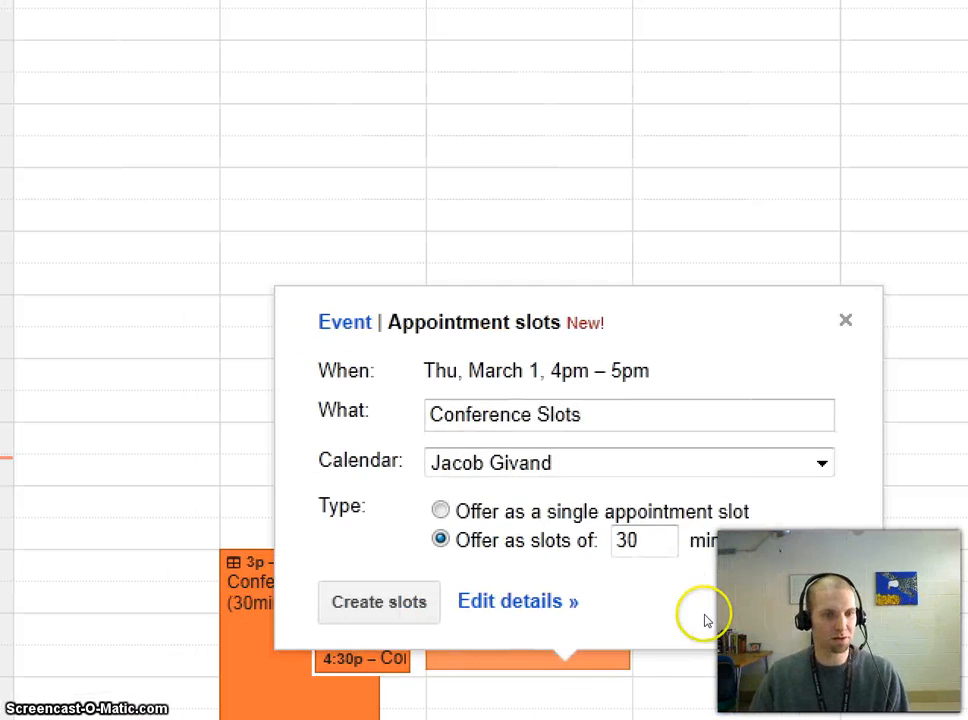
pyautogui.click(656, 556)
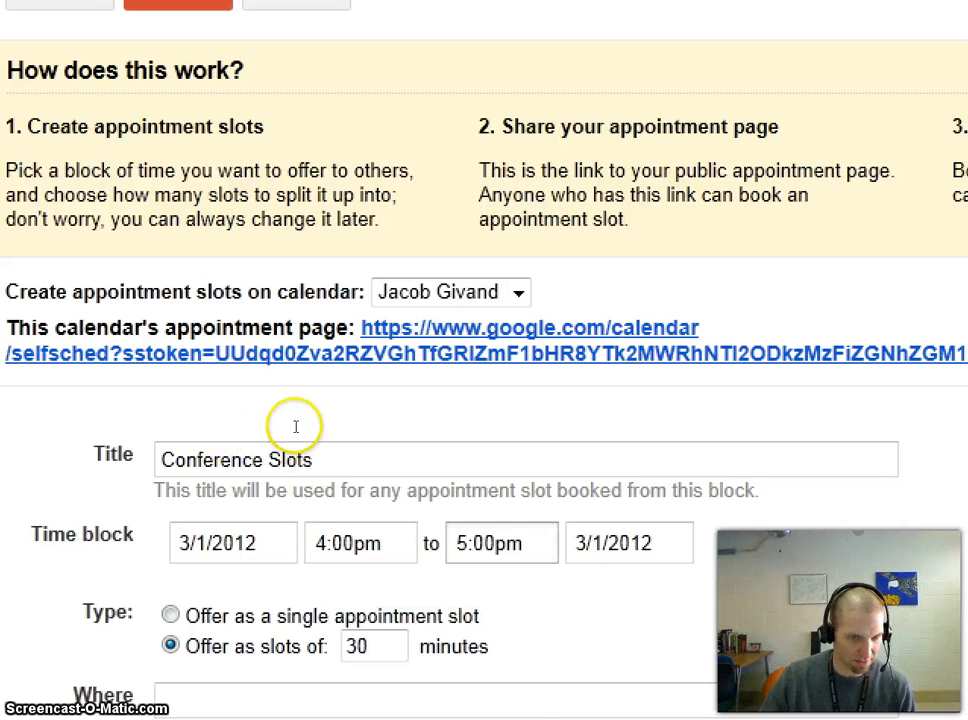
# - Change the block's end time to 8:00pm
pyautogui.press('Tab')
pyautogui.moveTo(357, 457); pyautogui.dragTo(358, 467)
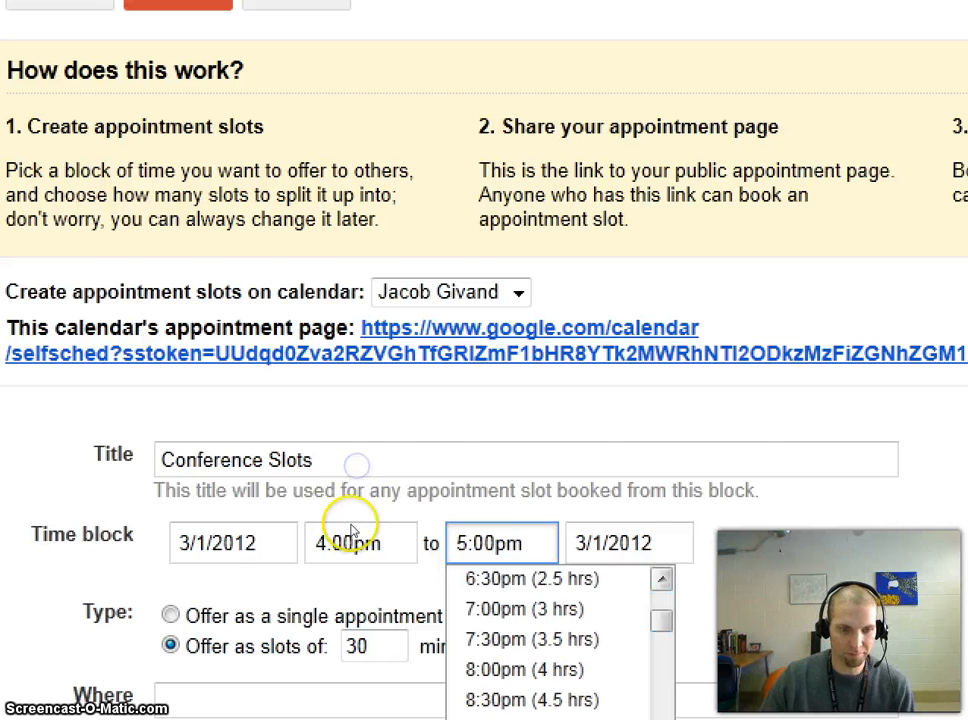
pyautogui.click(584, 619)
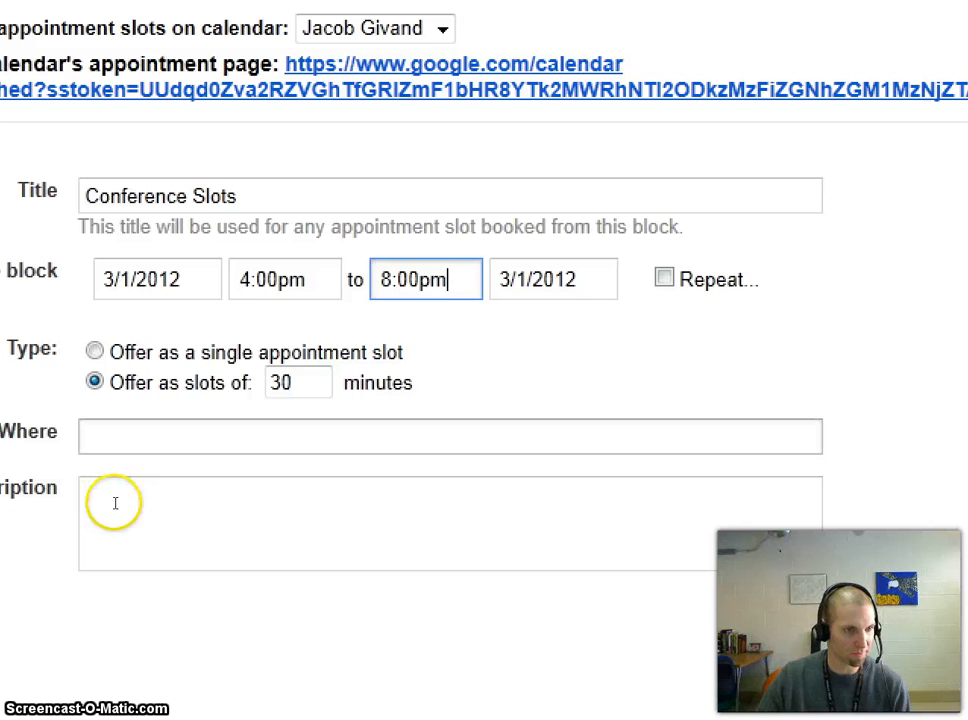
# - Set the location to Room 212 and the description to 'Available for conferences'
pyautogui.click(115, 446)
pyautogui.write('Room 212')
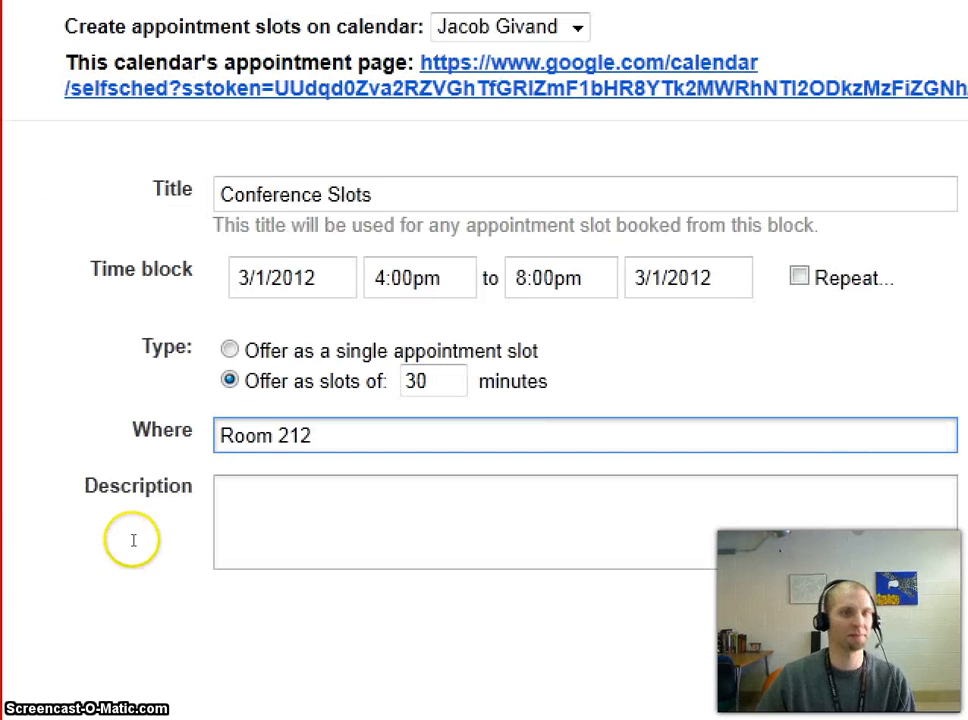
pyautogui.click(167, 513)
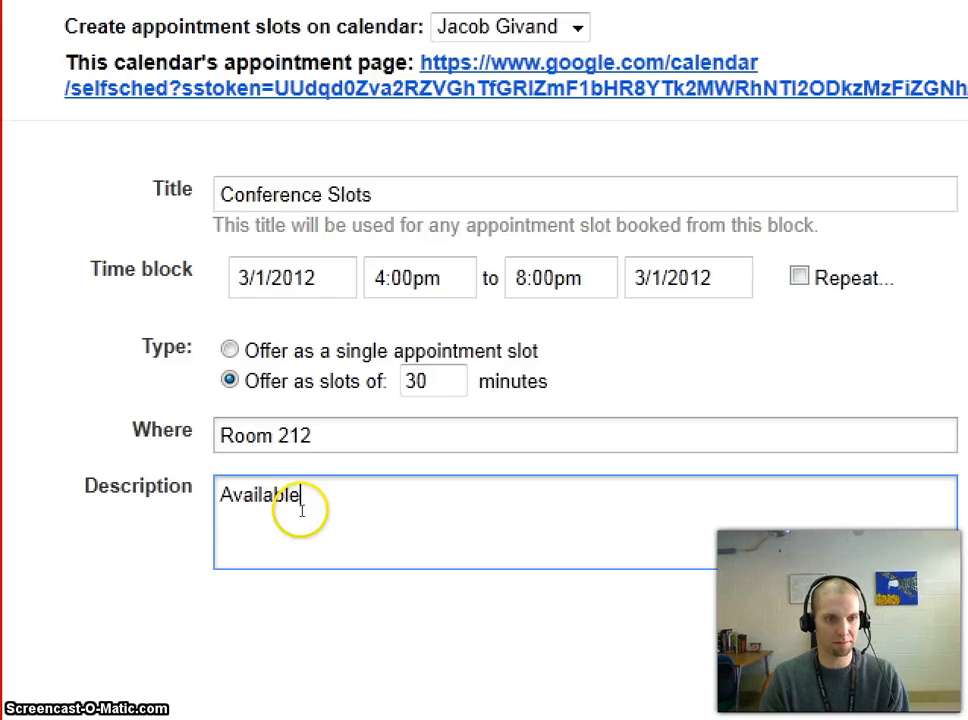
pyautogui.write('Available for conferences')
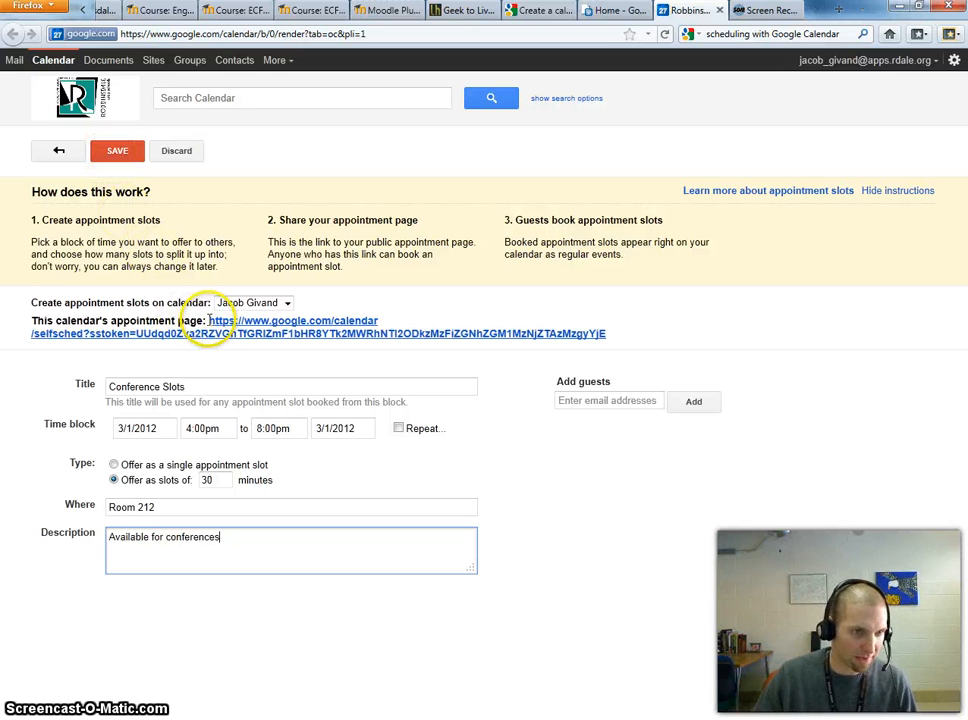
# - Copy the appointment-page link, save the Thursday 4–8pm block, and switch to Internet Explorer
pyautogui.moveTo(208, 320); pyautogui.dragTo(524, 342)
pyautogui.hotkey('ctrl', 'c')
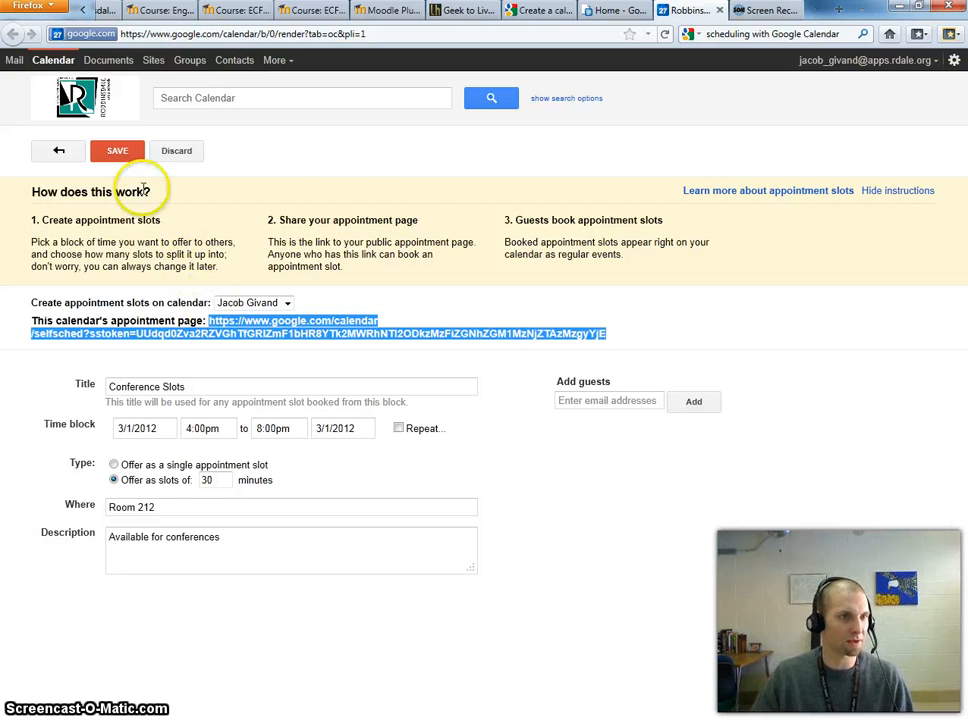
pyautogui.click(117, 150)
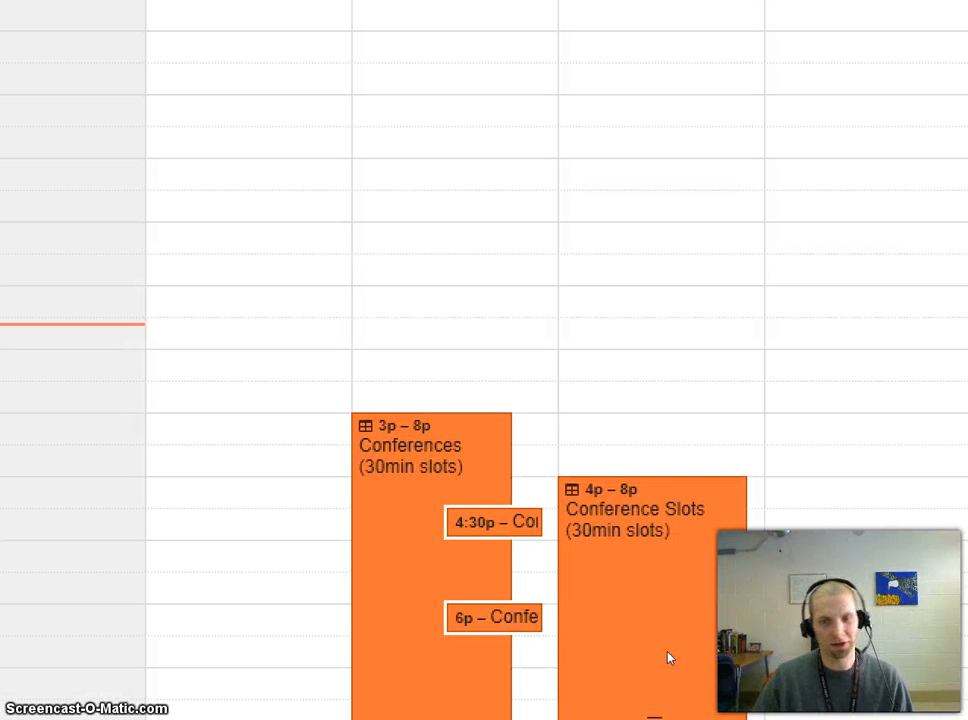
pyautogui.click(658, 602)
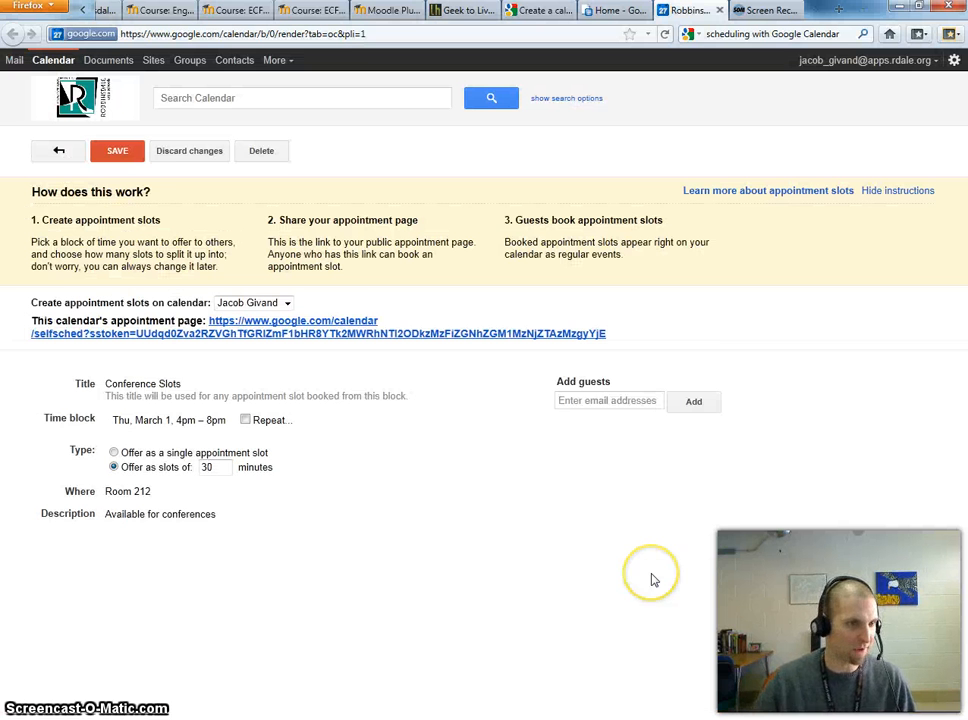
pyautogui.click(127, 157)
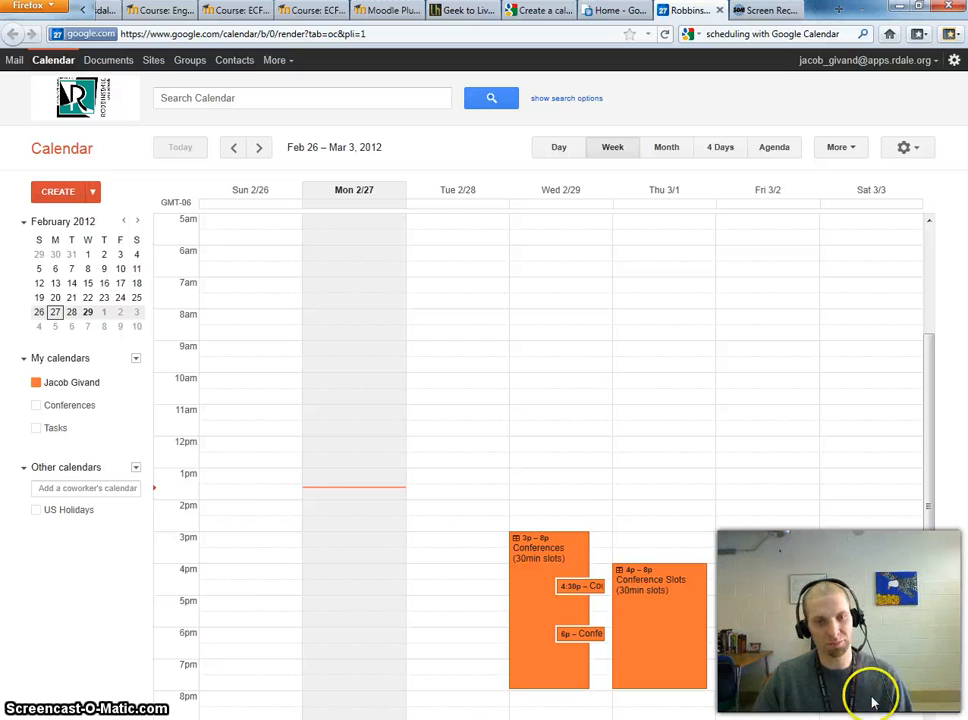
pyautogui.scroll(-1, 639, 615)
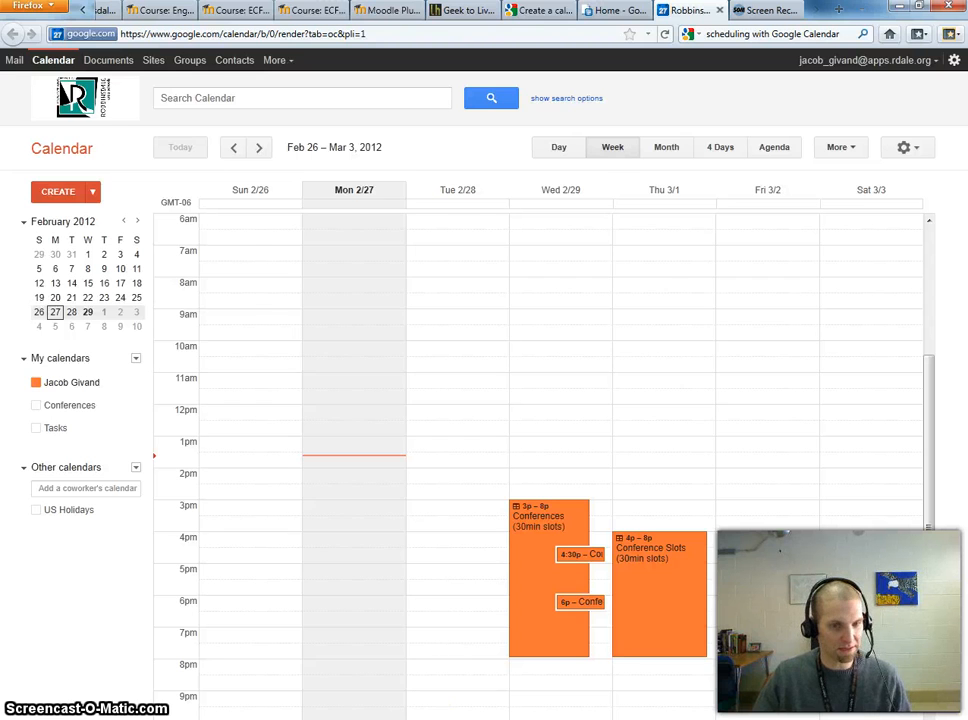
pyautogui.hotkey('alt', 'Tab')
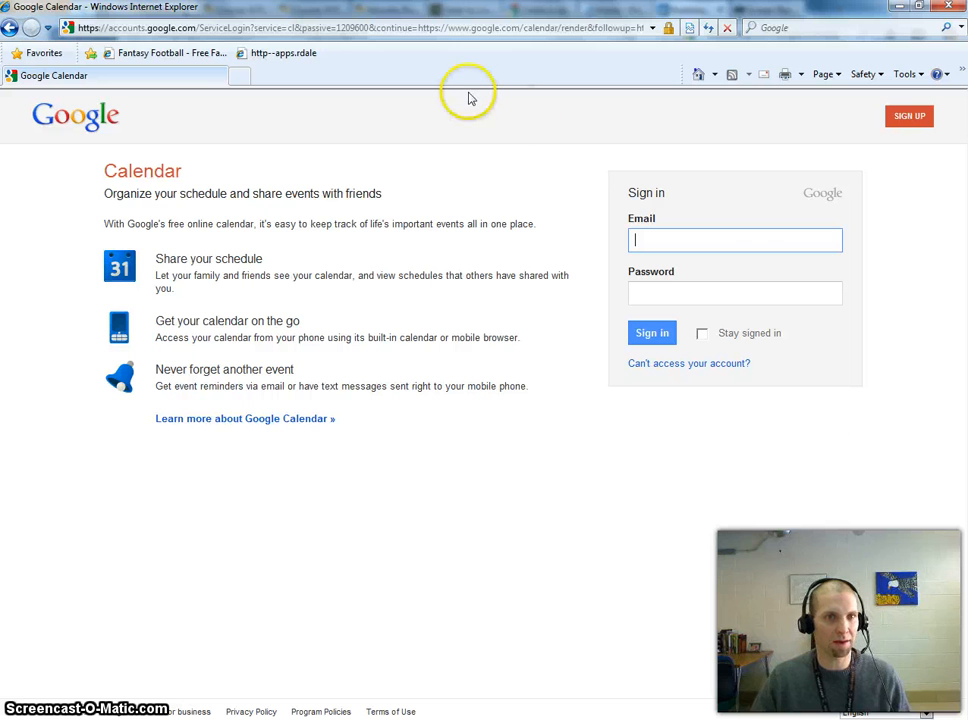
# - Load the copied appointment-page link in Internet Explorer
pyautogui.click(272, 29)
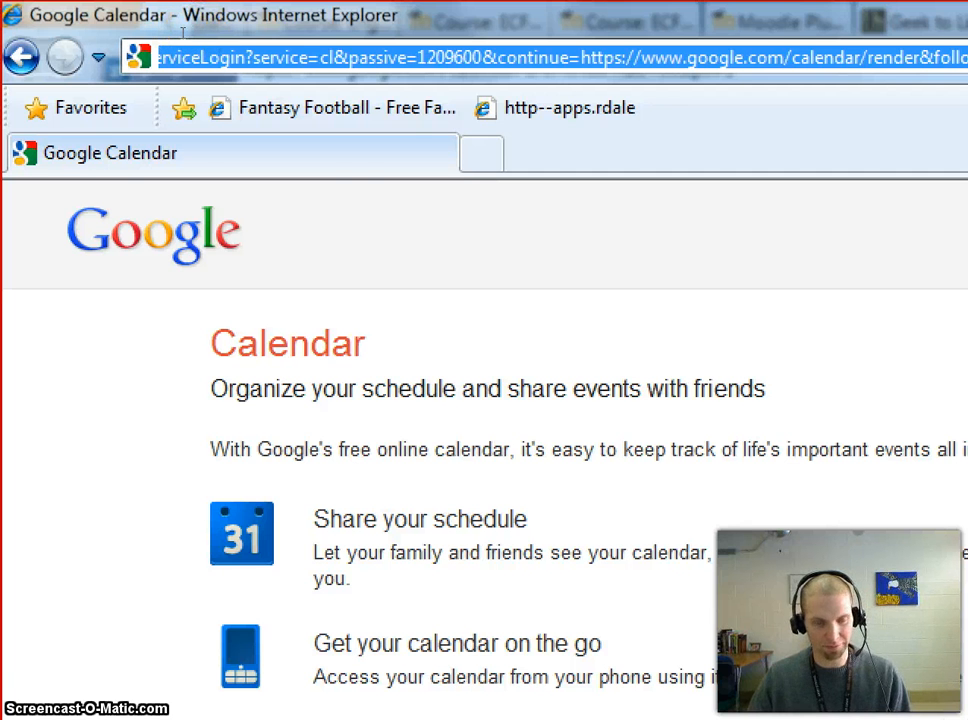
pyautogui.hotkey('ctrl', 'v')
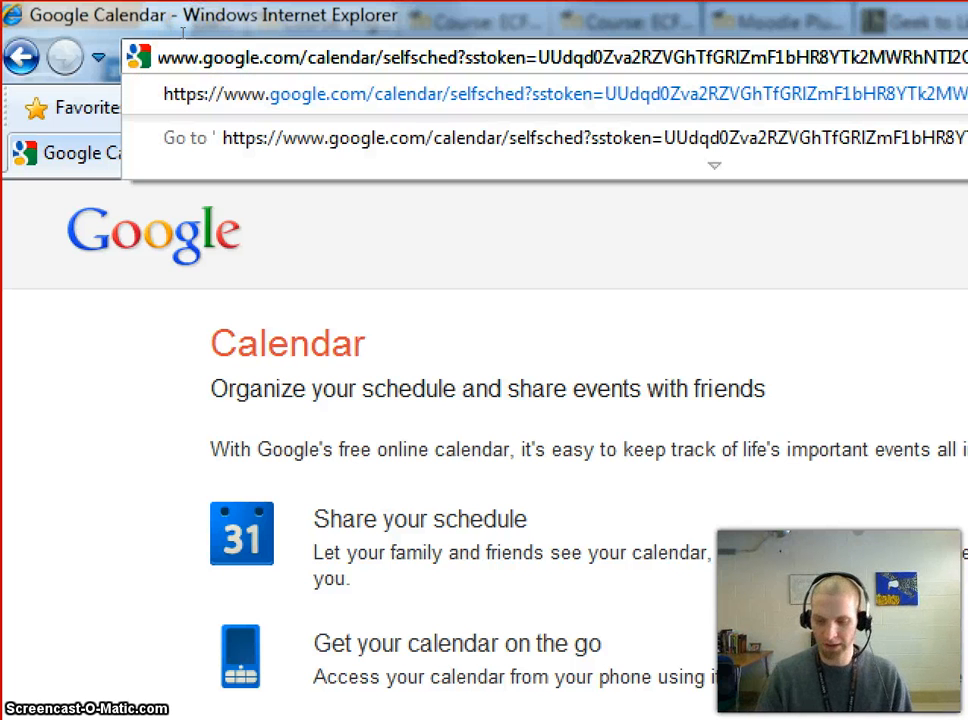
pyautogui.press('Return')
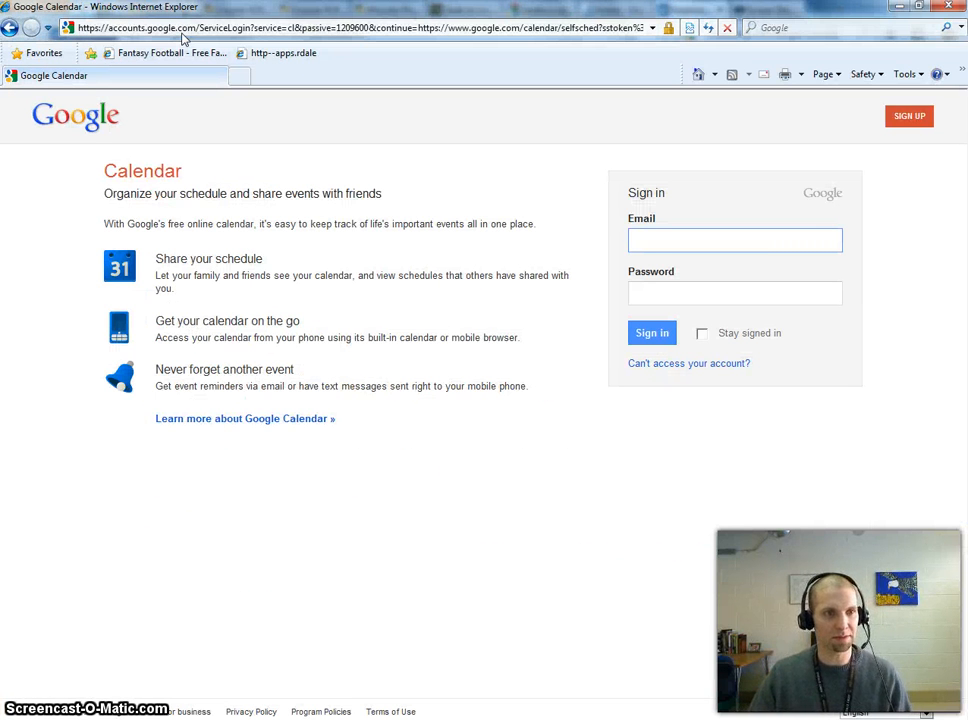
# - Enter the second account's email and password; the sign-in is rejected as incorrect
pyautogui.click(318, 281)
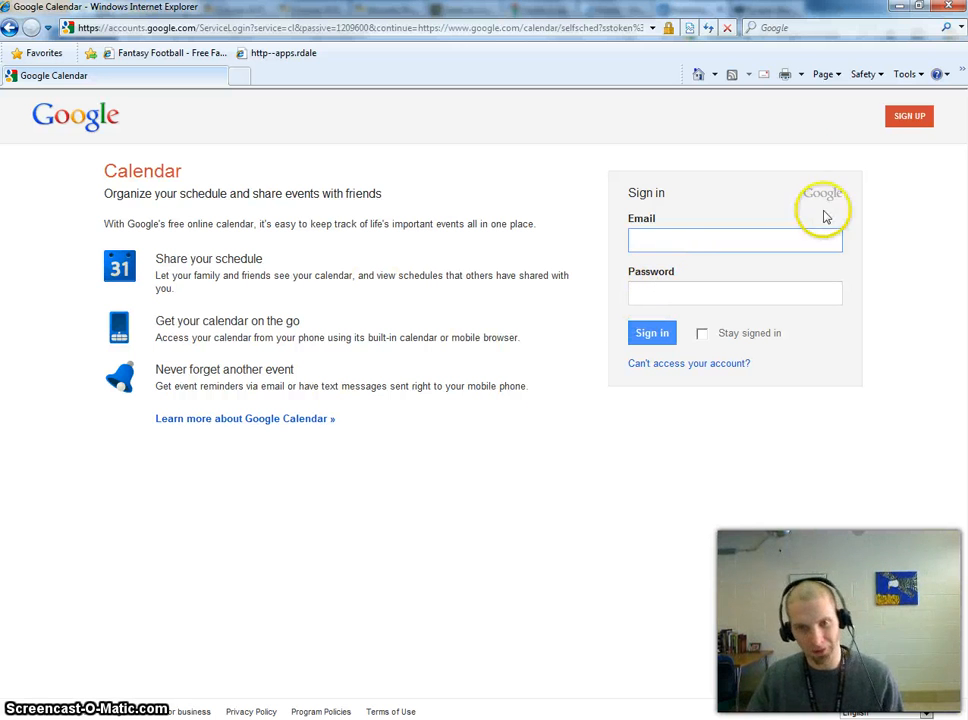
pyautogui.click(914, 120)
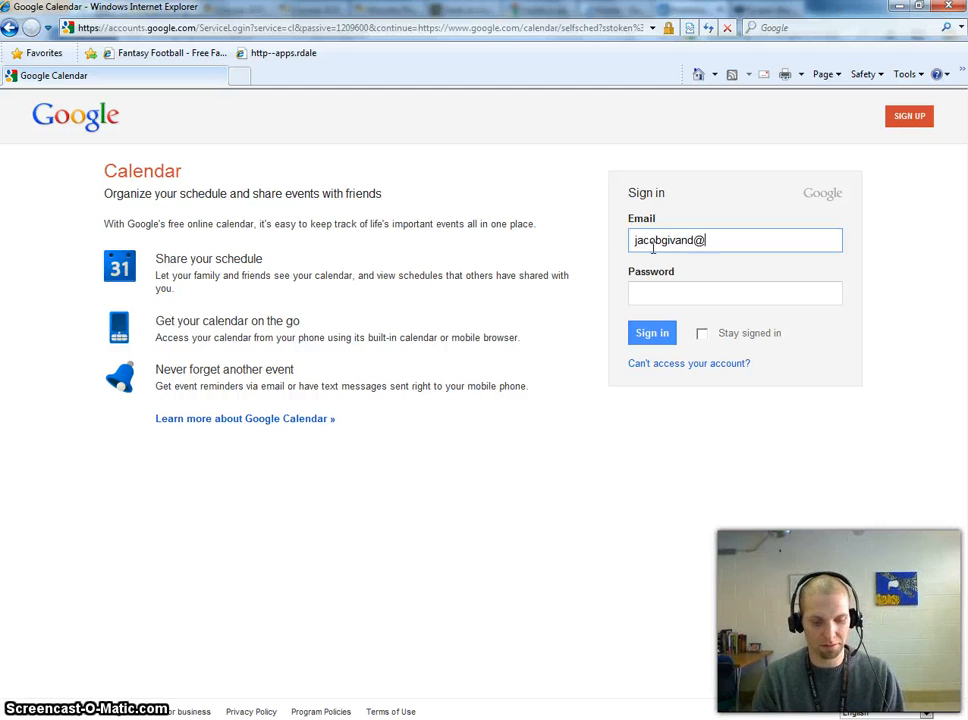
pyautogui.write('mail.co')
pyautogui.press('Tab')
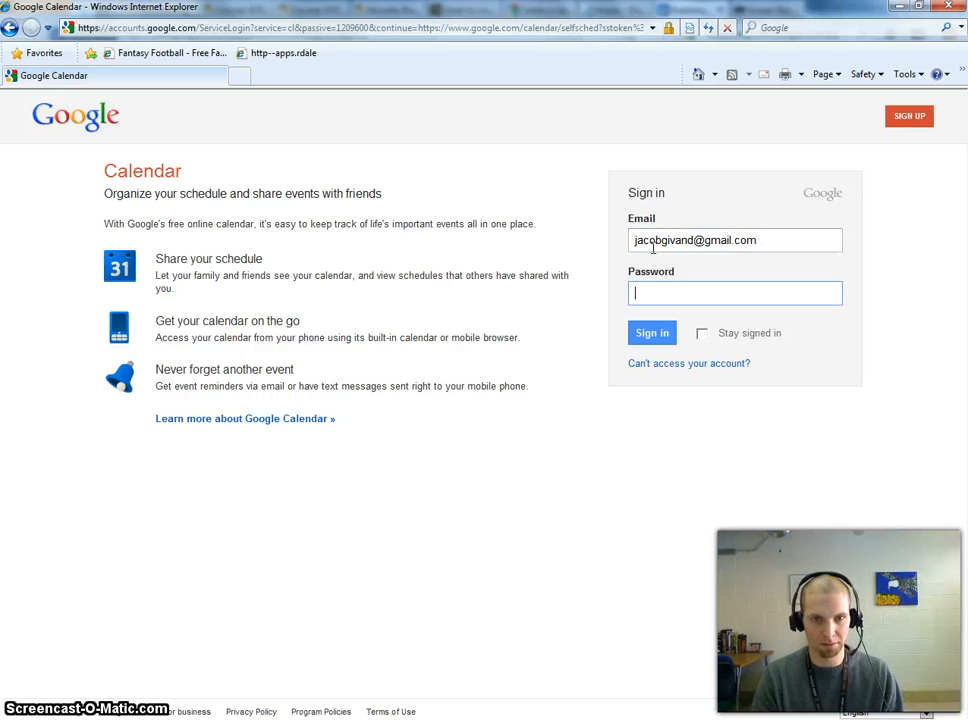
pyautogui.write('•••')
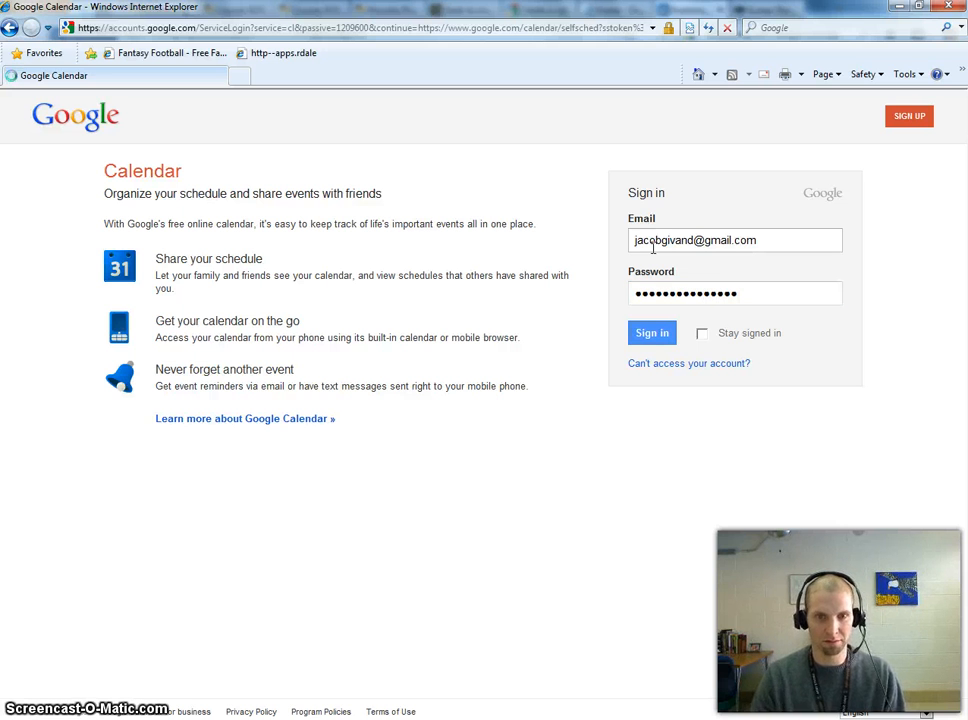
pyautogui.press('Return')
pyautogui.click(683, 296)
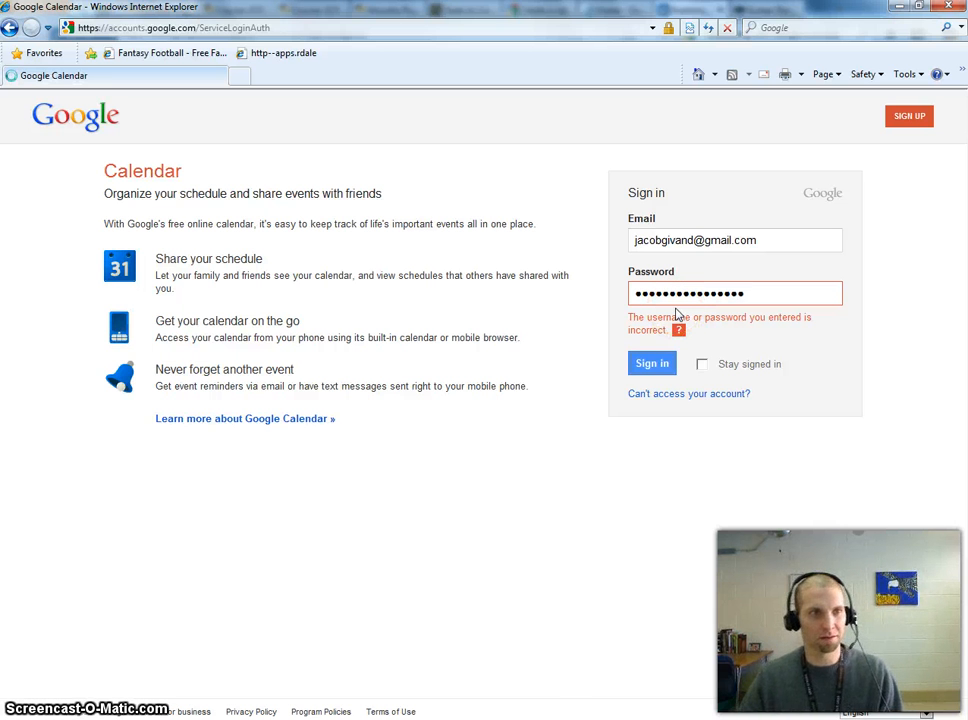
# - Sign in with the corrected password and book the Thursday 7:30–8:00pm Conference Slots appointment
pyautogui.press('Return')
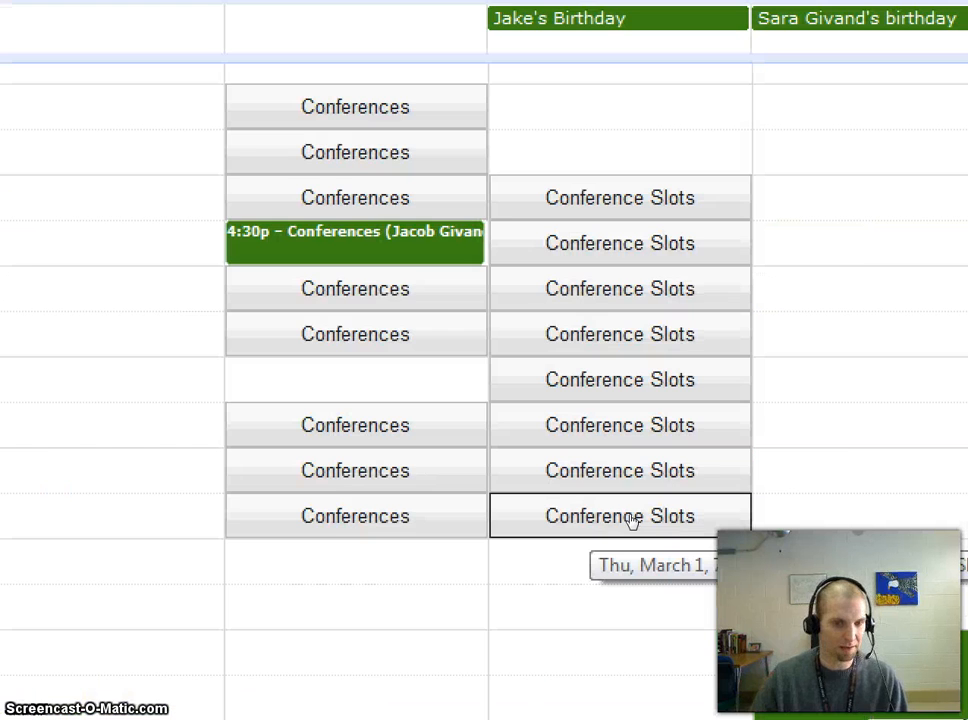
pyautogui.click(631, 518)
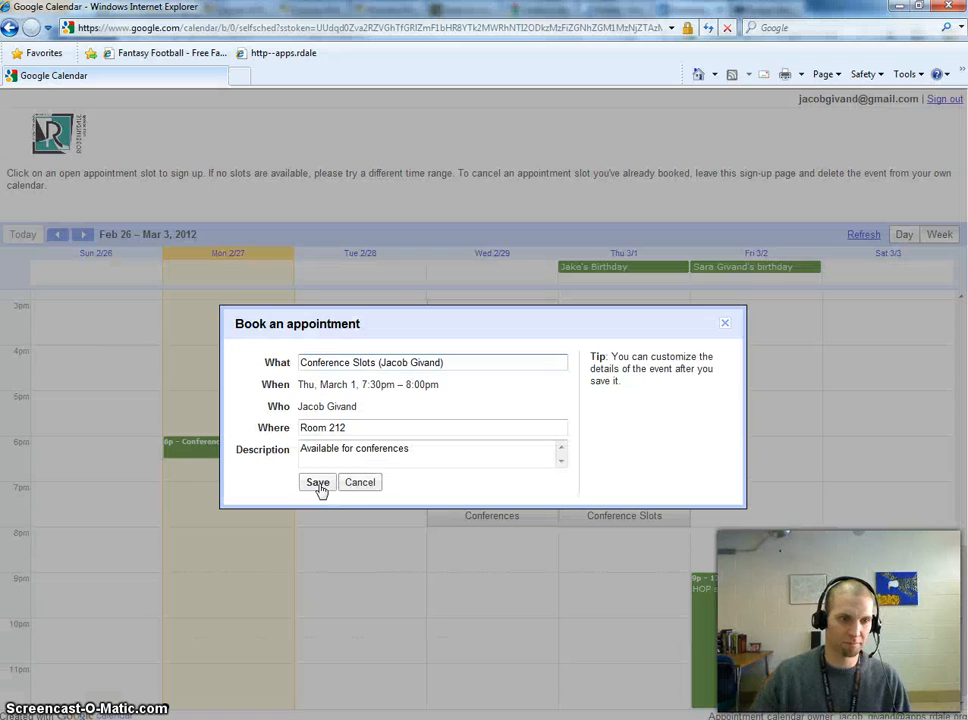
pyautogui.click(319, 485)
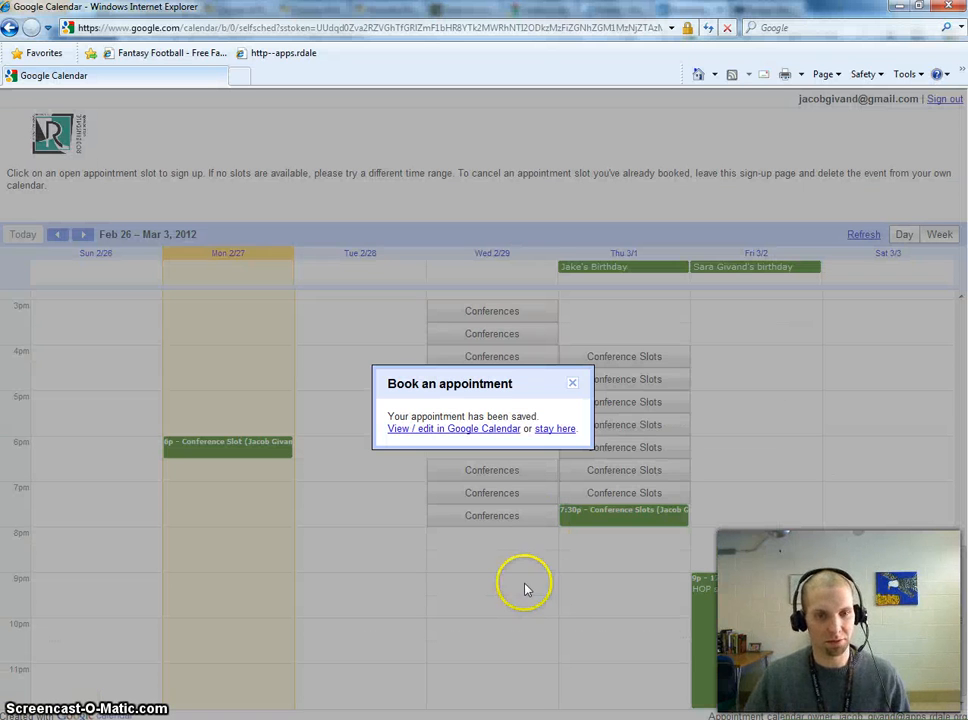
pyautogui.click(572, 386)
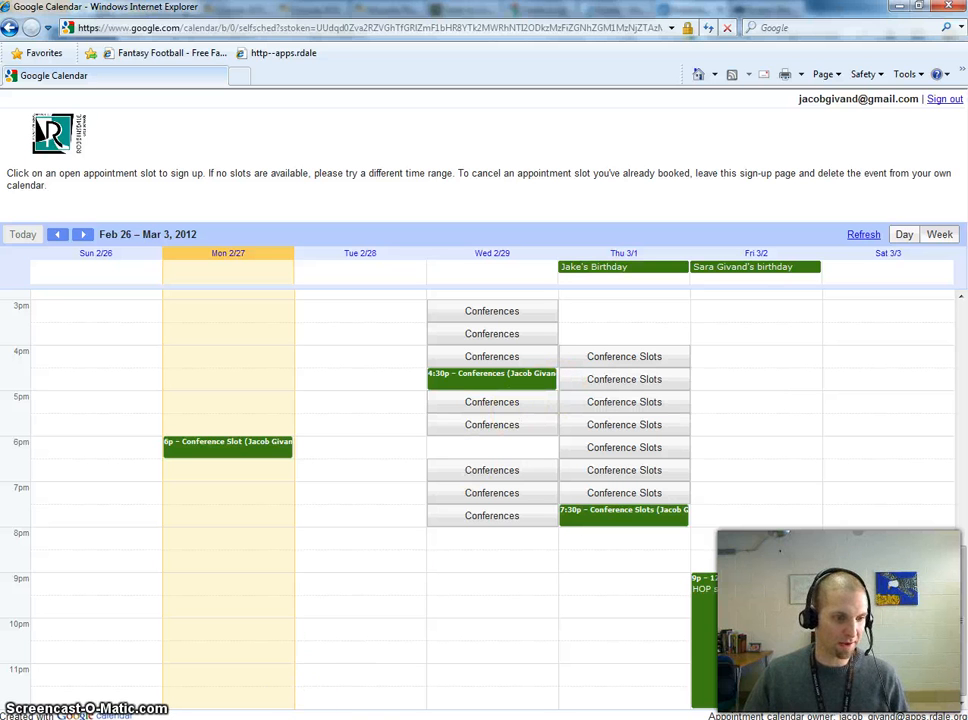
# - Check the booked Thursday 7:30pm slot on the owner's calendar, then bring up the Chrome window
pyautogui.moveTo(211, 719)
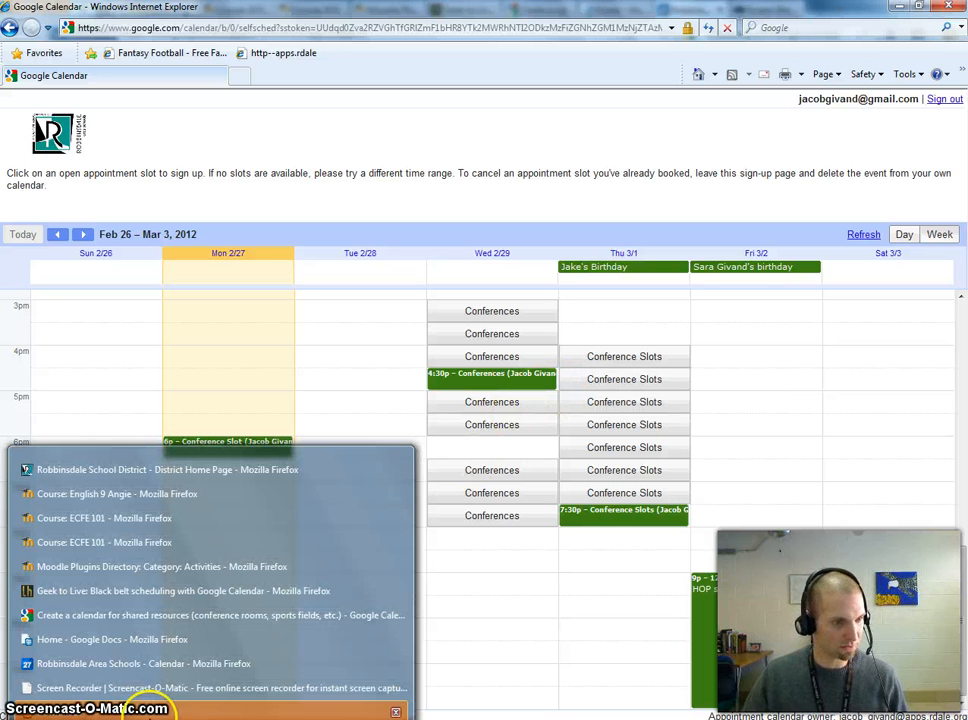
pyautogui.click(144, 663)
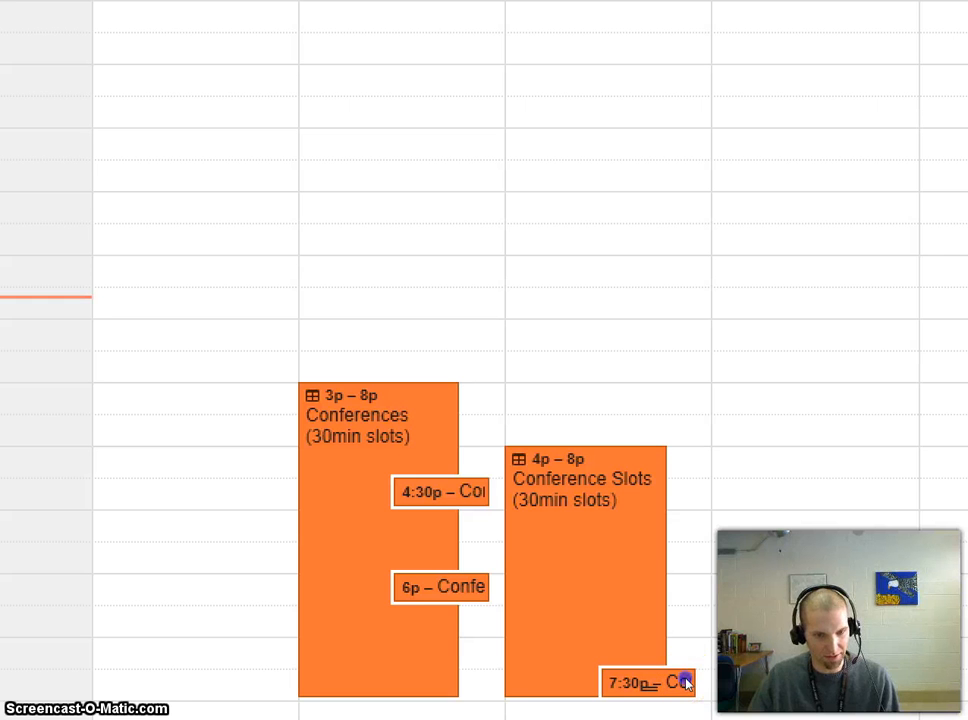
pyautogui.click(686, 682)
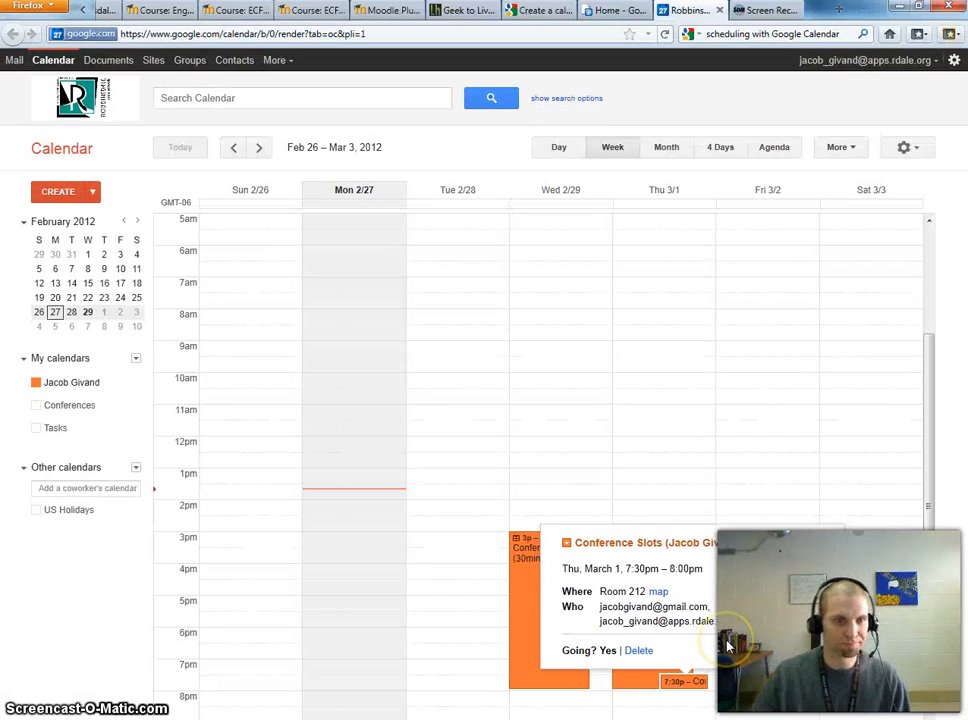
pyautogui.click(772, 482)
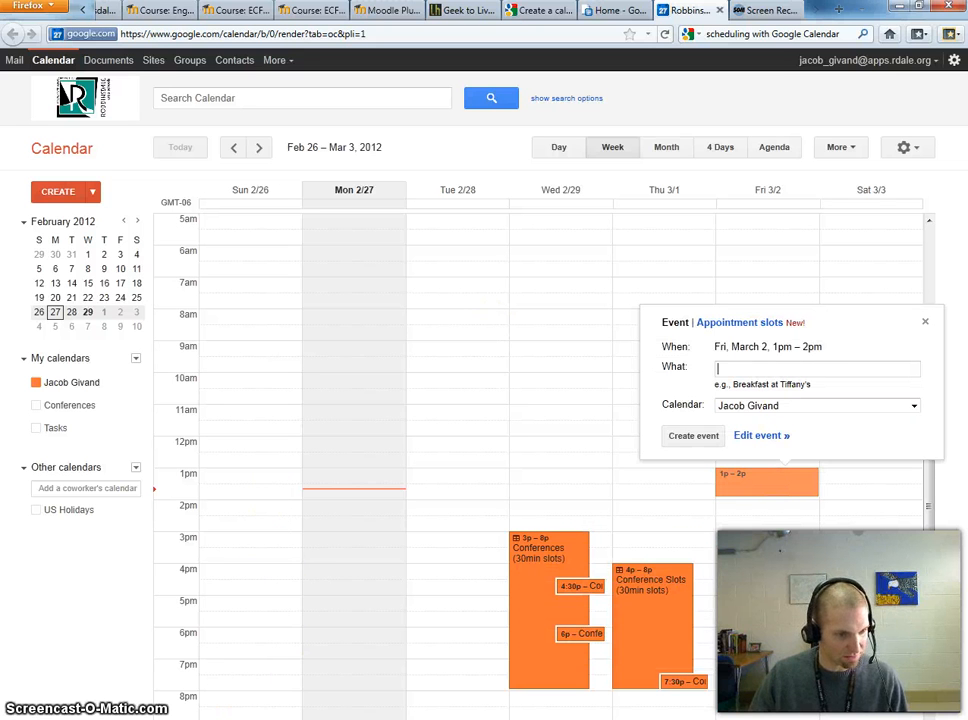
pyautogui.moveTo(206, 718)
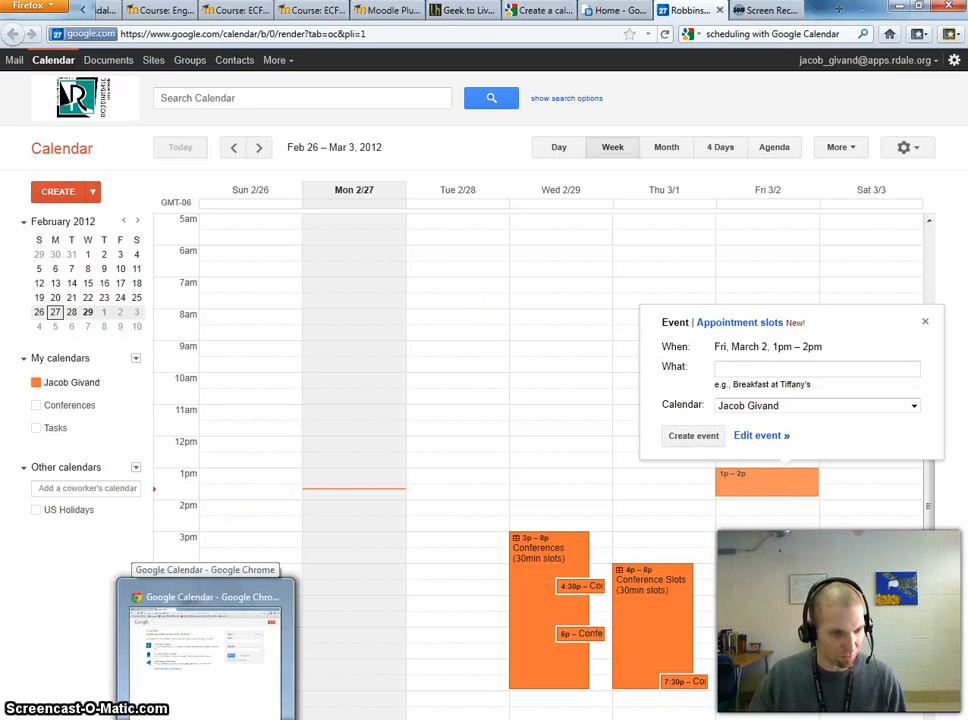
pyautogui.click(206, 718)
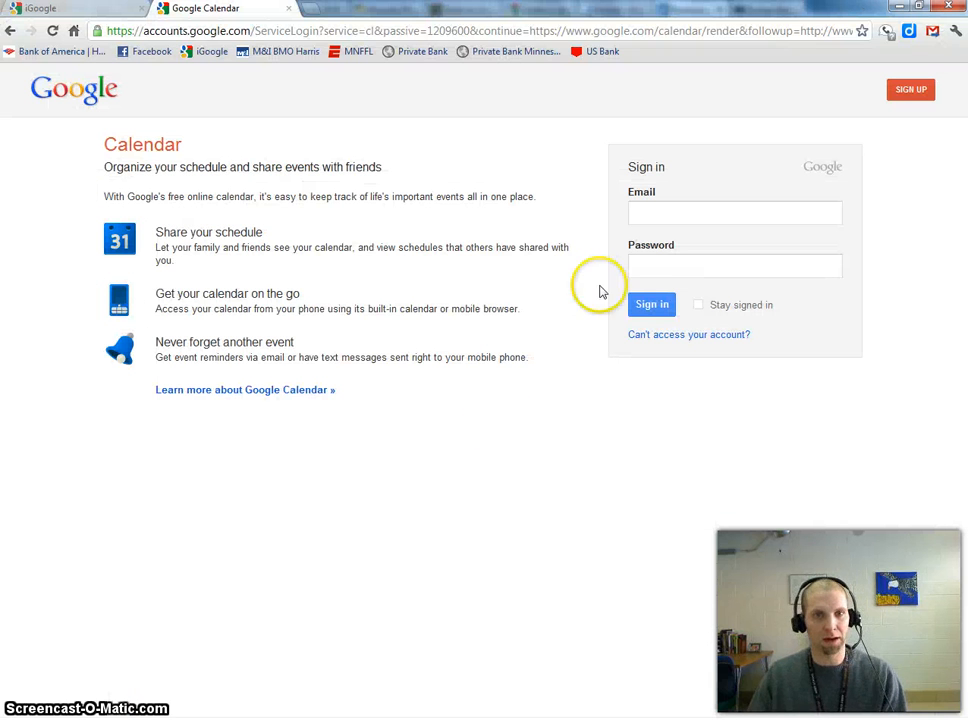
# - Load the copied appointment sign-up link in Chrome's address bar
pyautogui.click(655, 208)
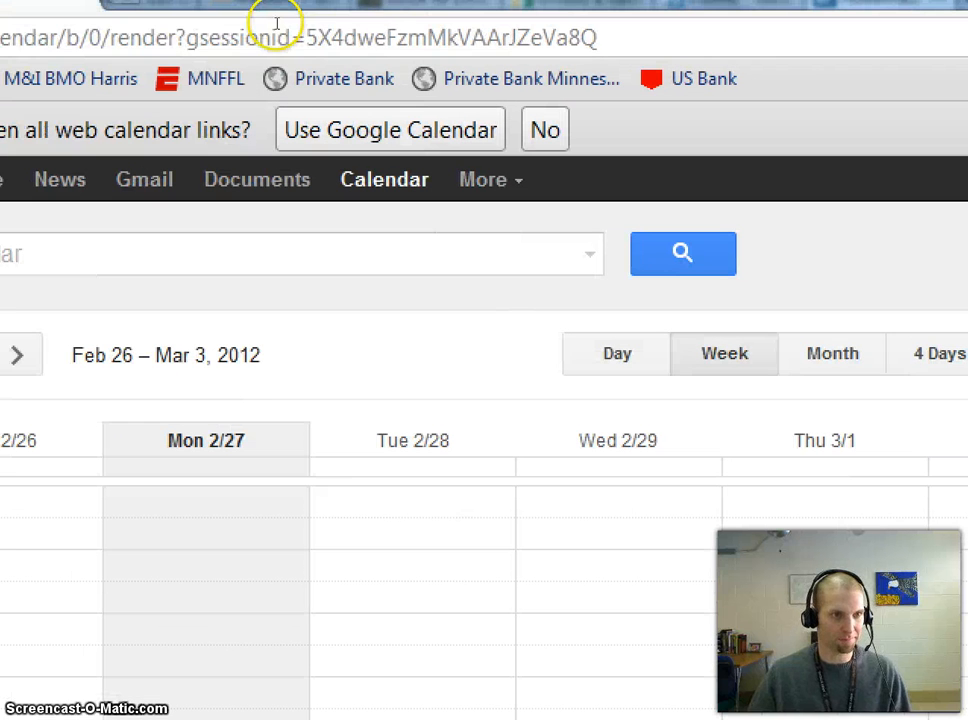
pyautogui.click(382, 28)
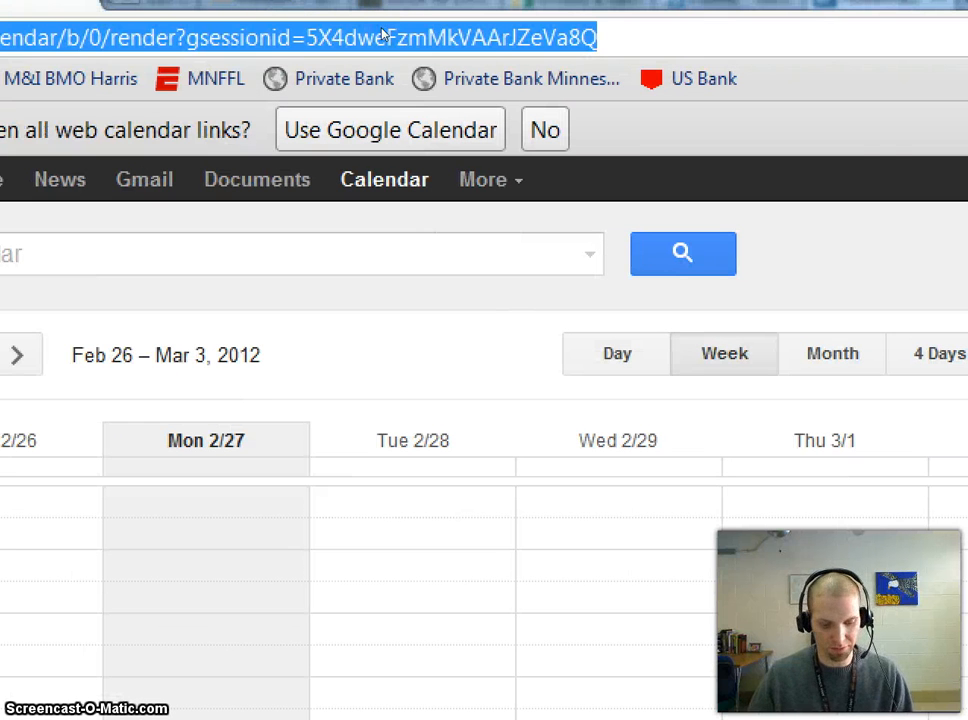
pyautogui.hotkey('ctrl', 'v')
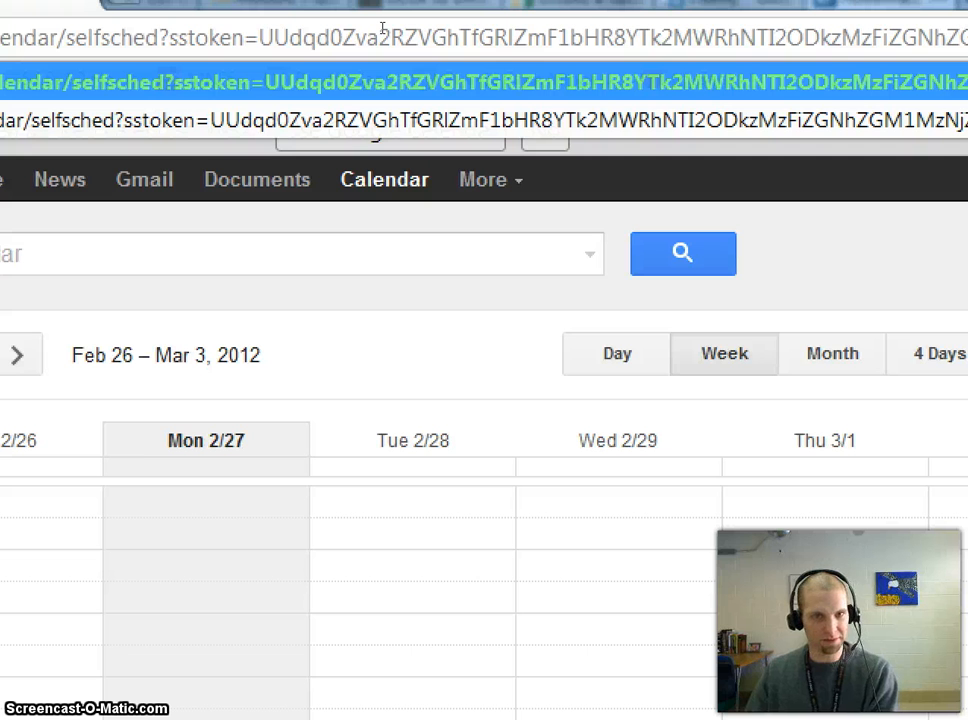
pyautogui.press('Return')
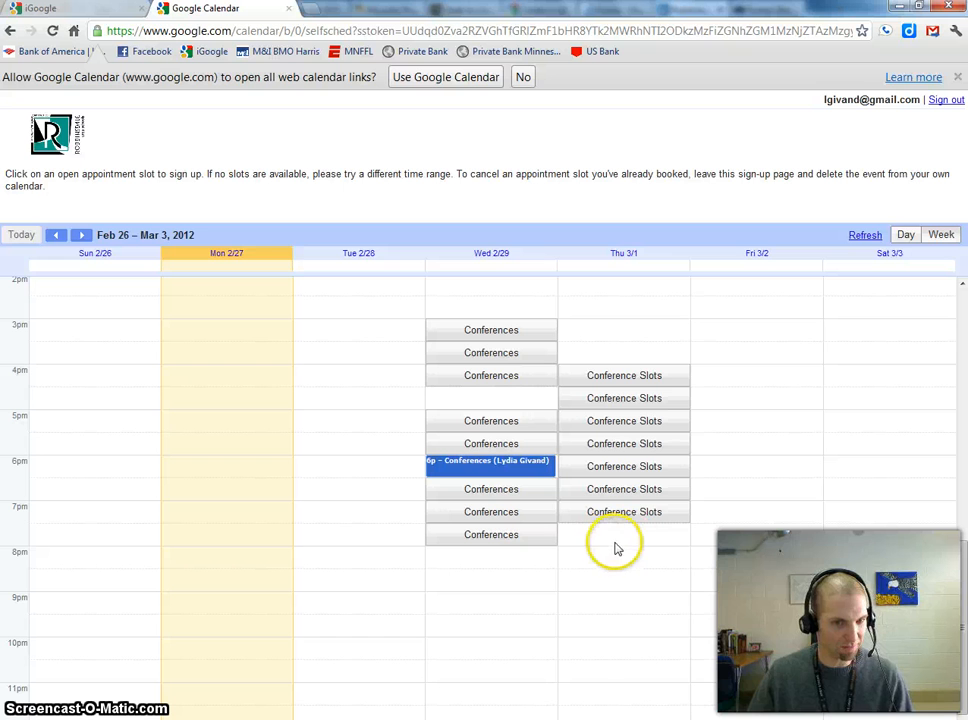
# - Book the Thursday 4:00–4:30pm slot and reload the owner's calendar in Firefox to show it
pyautogui.click(639, 385)
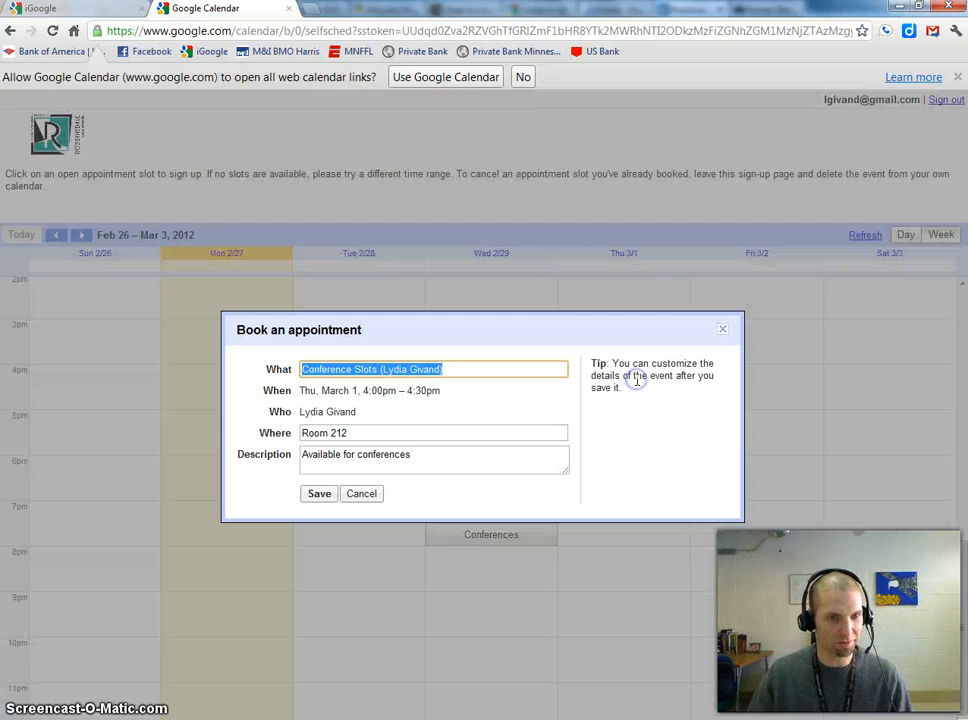
pyautogui.click(314, 496)
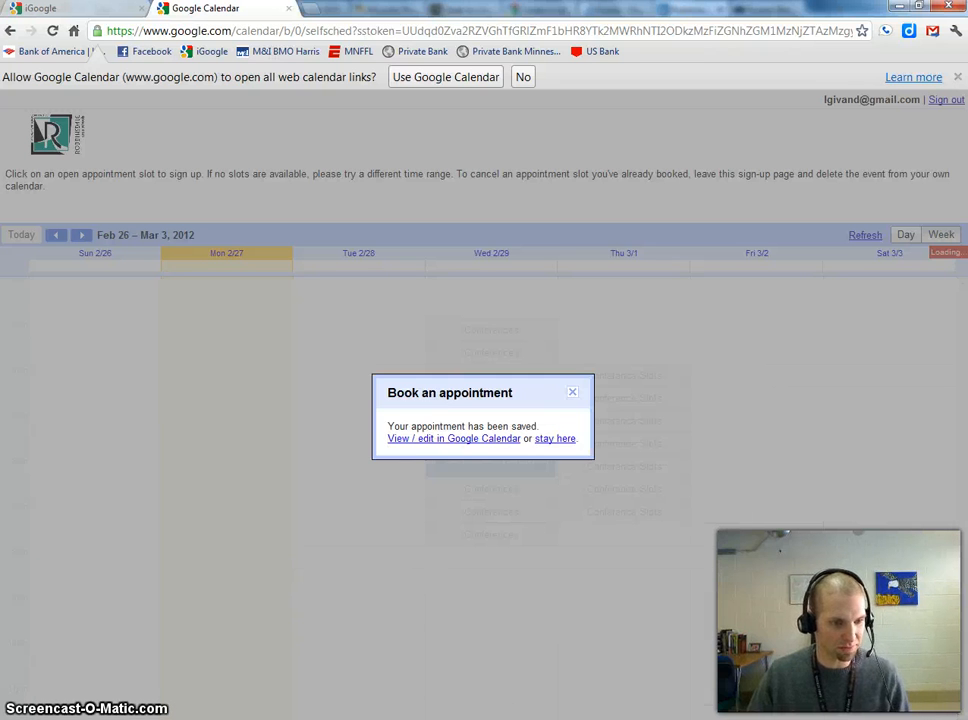
pyautogui.moveTo(170, 718)
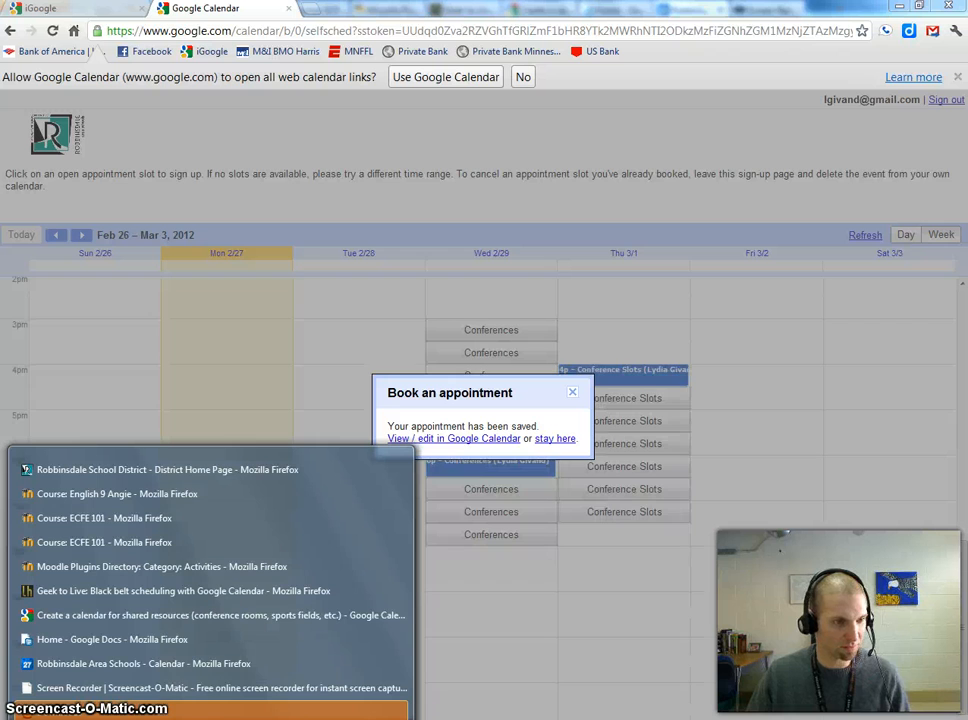
pyautogui.click(166, 663)
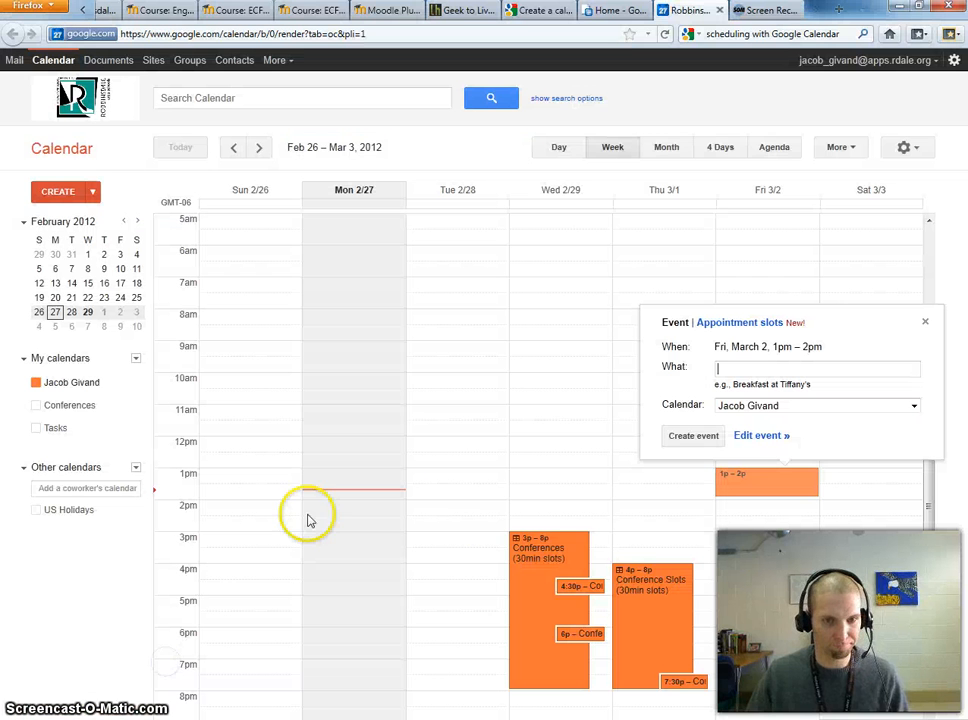
pyautogui.press('F5')
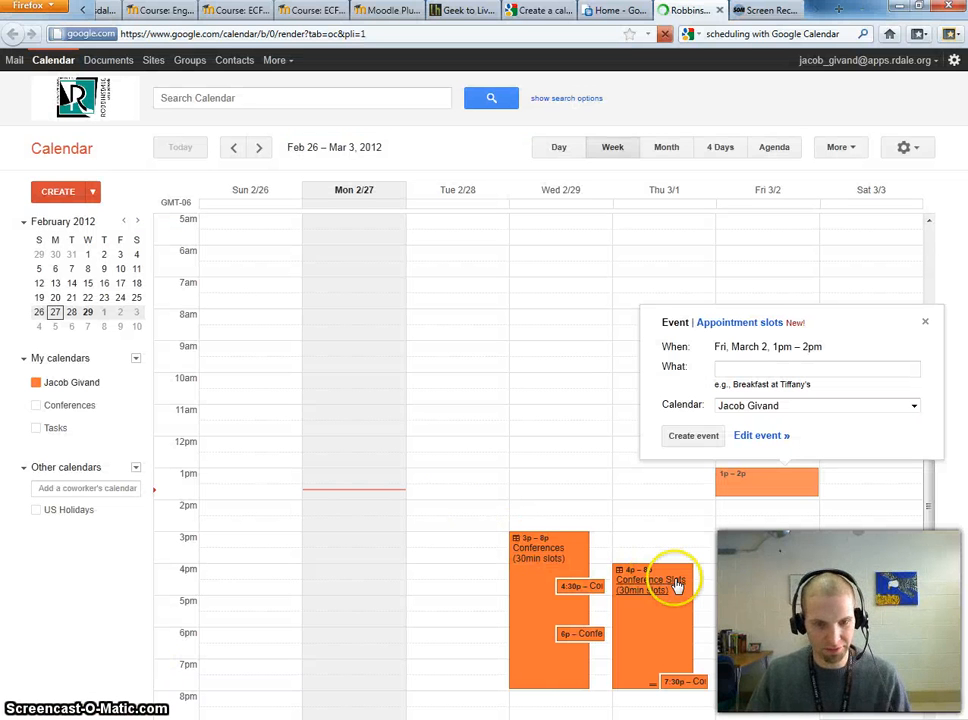